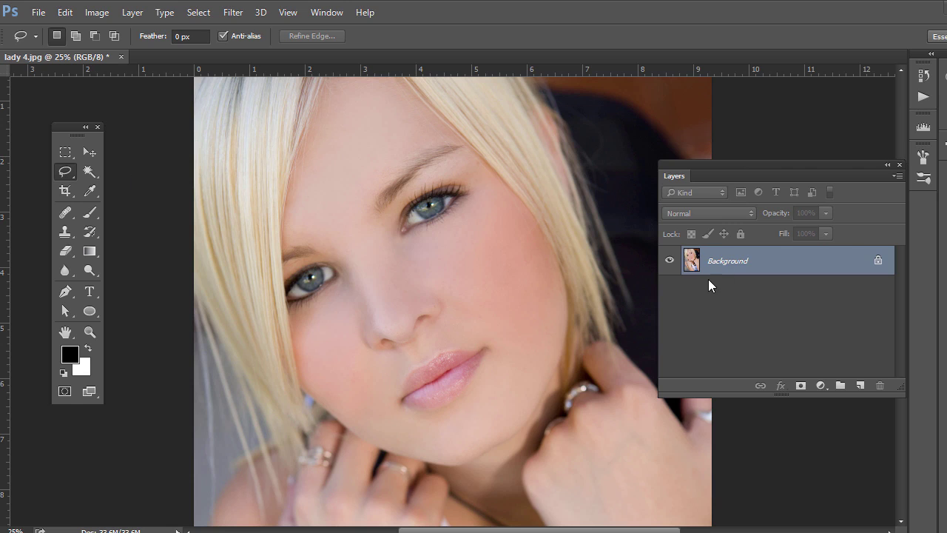
Step: Try darkening the upper eyebrow with a masked Multiply duplicate at brush size 125, then delete it
{"action": "key", "text": "ctrl+j"}
{"action": "left_click", "coordinate": [710, 214]}
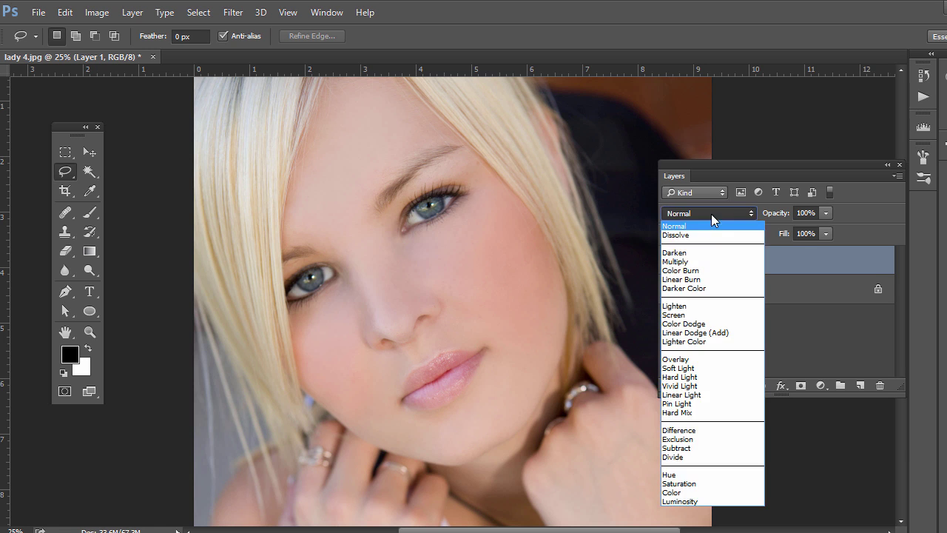
{"action": "left_click", "coordinate": [698, 263]}
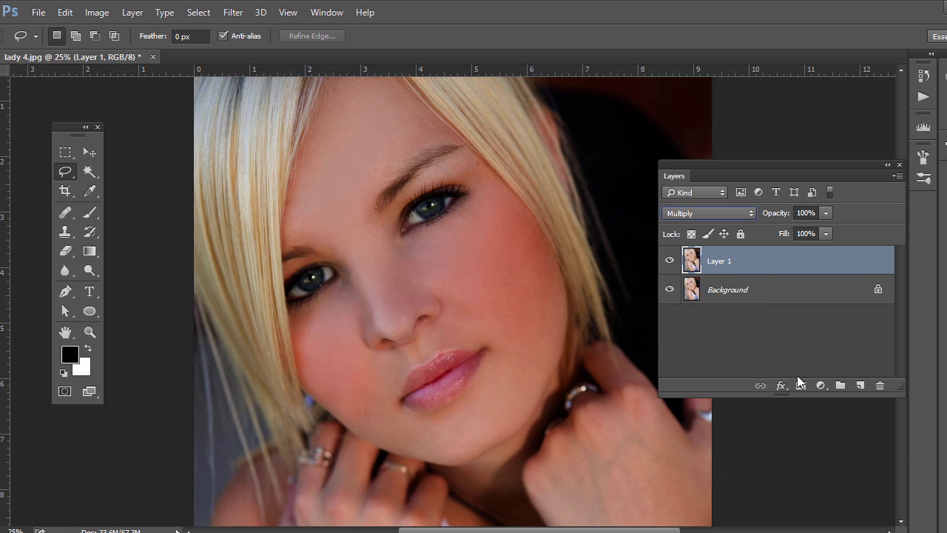
{"action": "left_click", "coordinate": [801, 386], "text": "alt"}
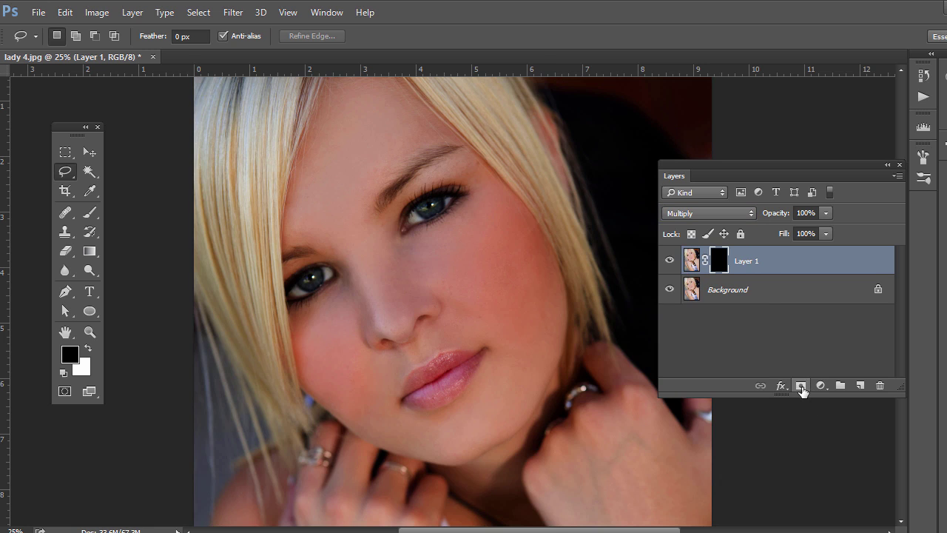
{"action": "left_click", "coordinate": [89, 214]}
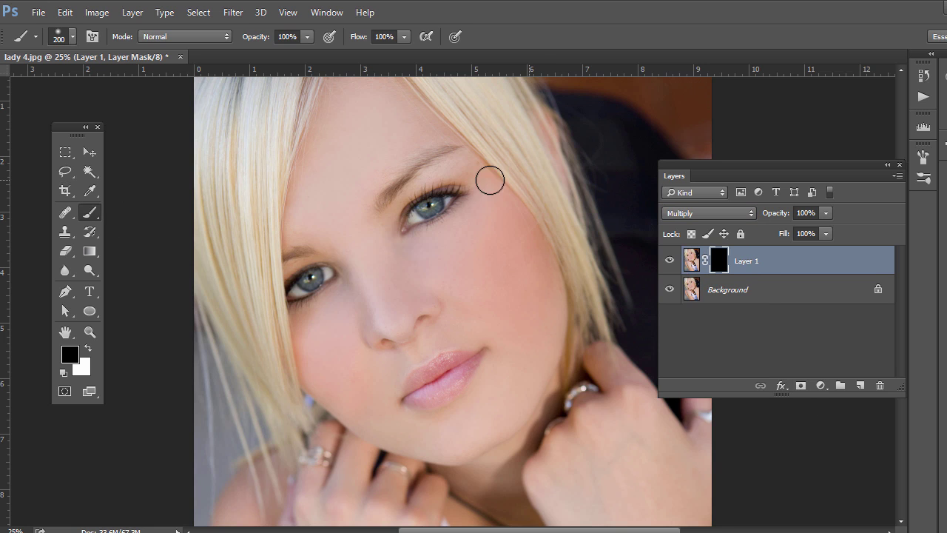
{"action": "left_click", "coordinate": [88, 349]}
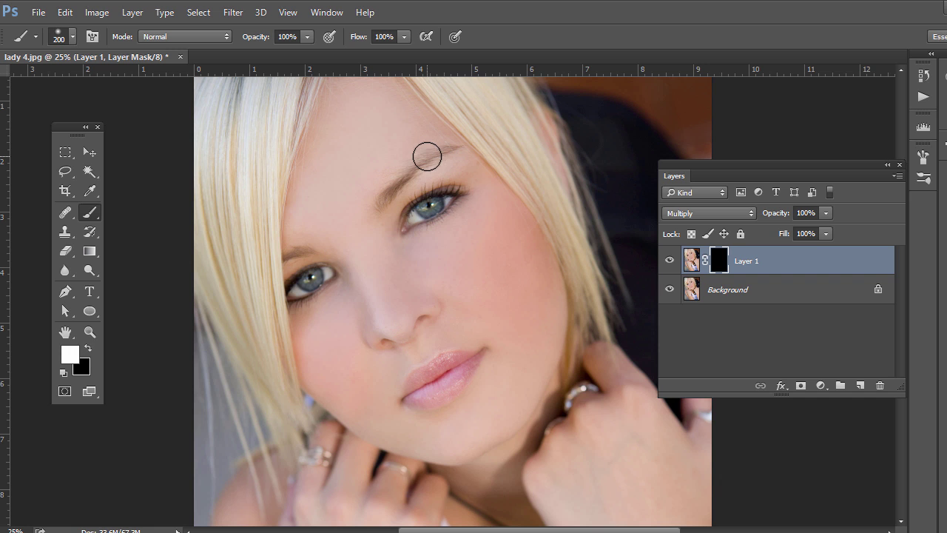
{"action": "key", "text": "bracketleft"}
{"action": "key", "text": "bracketleft"}
{"action": "key", "text": "bracketleft"}
{"action": "mouse_move", "coordinate": [450, 153]}
{"action": "left_mouse_down"}
{"action": "mouse_move", "coordinate": [387, 190]}
{"action": "mouse_move", "coordinate": [394, 201]}
{"action": "left_mouse_up"}
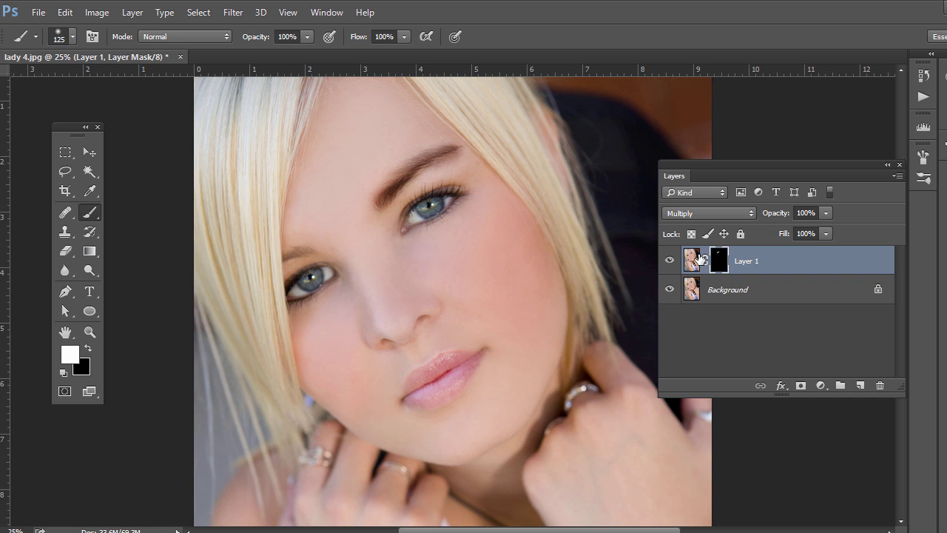
{"action": "left_click_drag", "start_coordinate": [693, 266], "coordinate": [879, 385]}
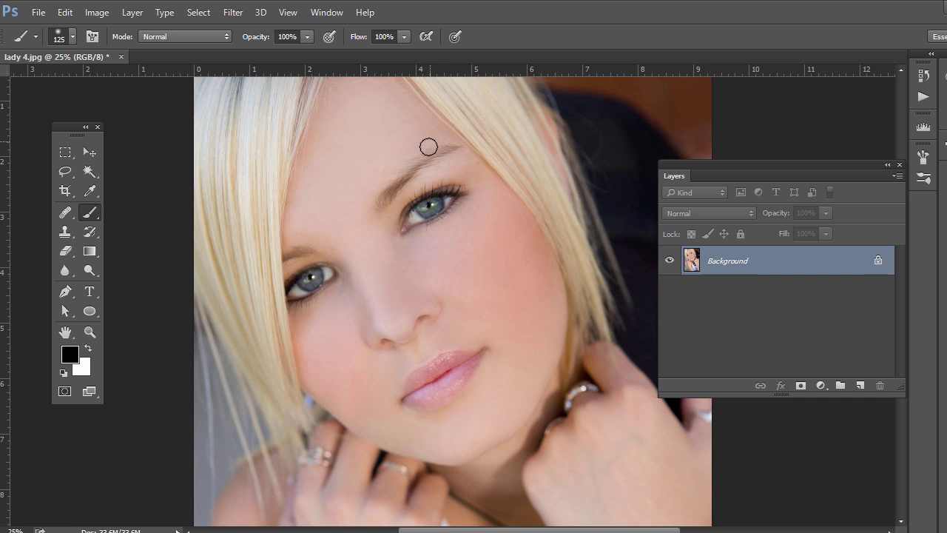
Step: Duplicate the photo onto a new layer and lasso around the upper eyebrow
{"action": "key", "text": "j"}
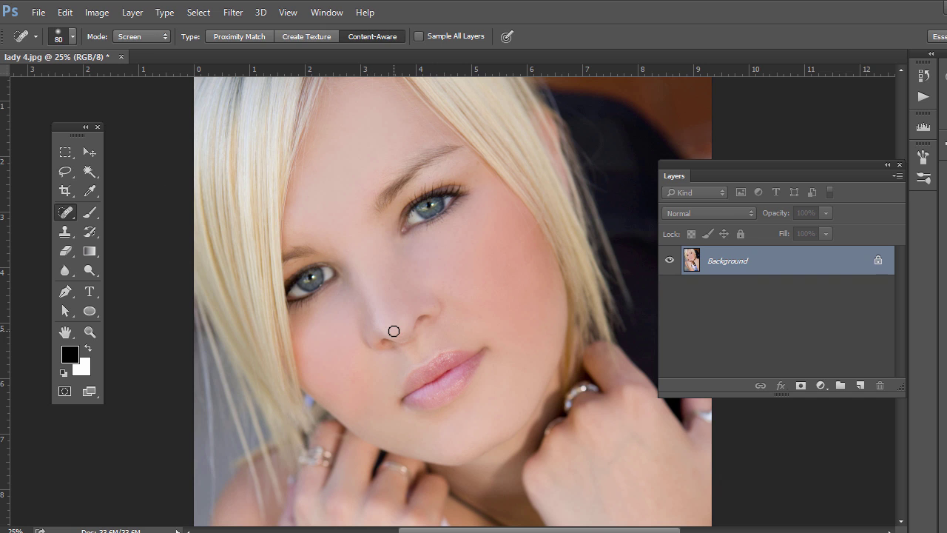
{"action": "key", "text": "ctrl+j"}
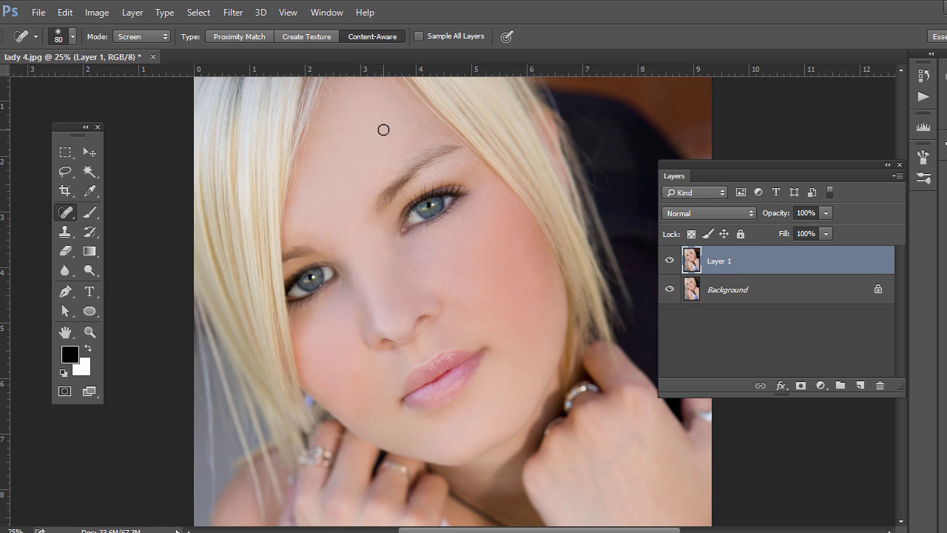
{"action": "left_click", "coordinate": [65, 171]}
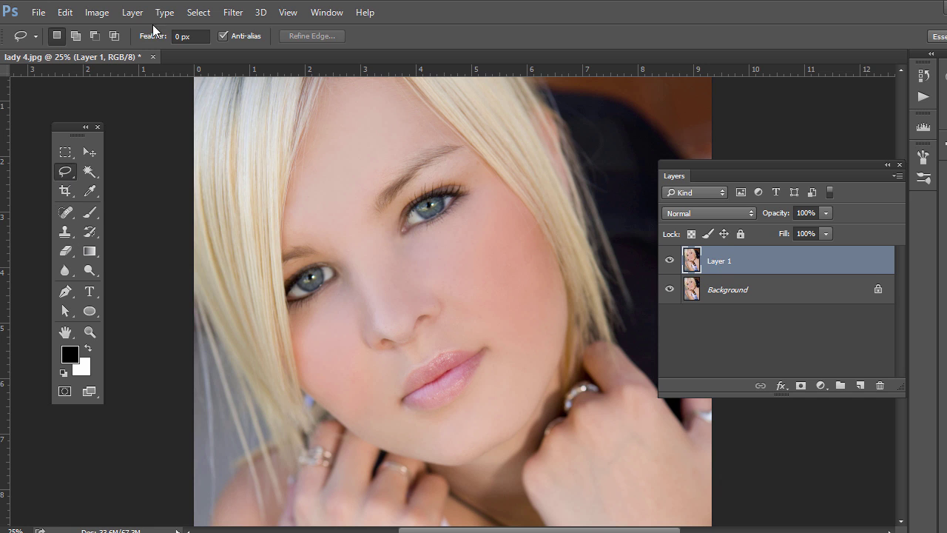
{"action": "left_click", "coordinate": [198, 12]}
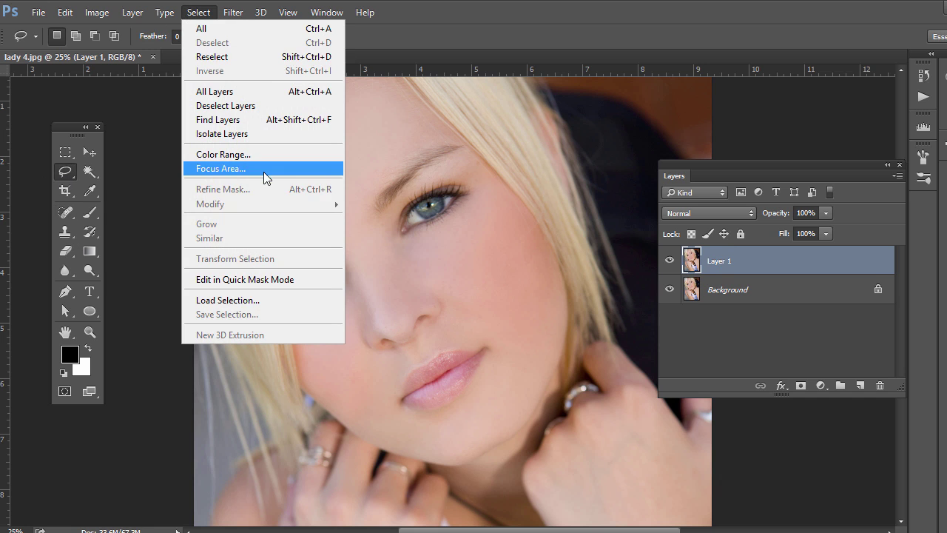
{"action": "left_click", "coordinate": [348, 144]}
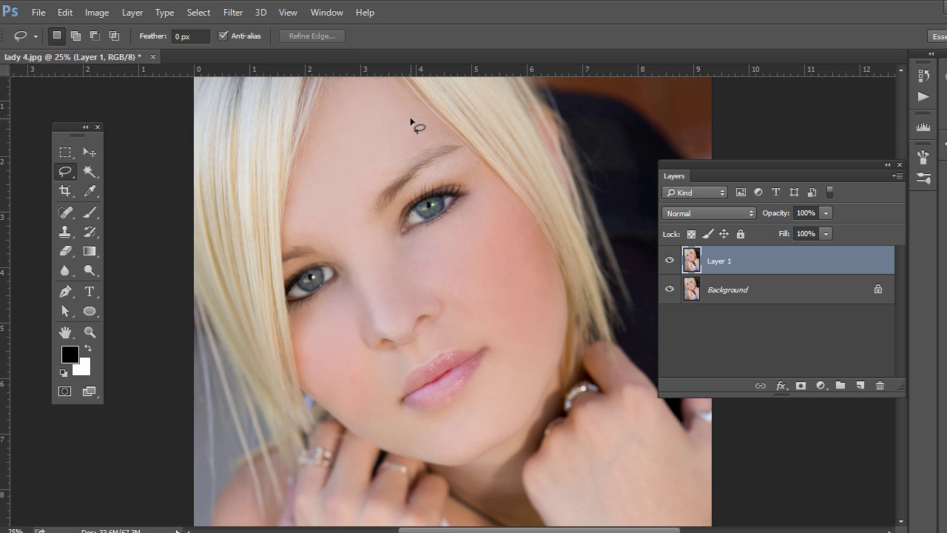
{"action": "mouse_move", "coordinate": [411, 119]}
{"action": "left_mouse_down"}
{"action": "mouse_move", "coordinate": [353, 158]}
{"action": "mouse_move", "coordinate": [347, 175]}
{"action": "mouse_move", "coordinate": [367, 175]}
{"action": "mouse_move", "coordinate": [436, 127]}
{"action": "mouse_move", "coordinate": [442, 139]}
{"action": "mouse_move", "coordinate": [412, 120]}
{"action": "left_mouse_up"}
Step: Feather the eyebrow selection by 10 px and move the patch down
{"action": "left_click", "coordinate": [198, 13]}
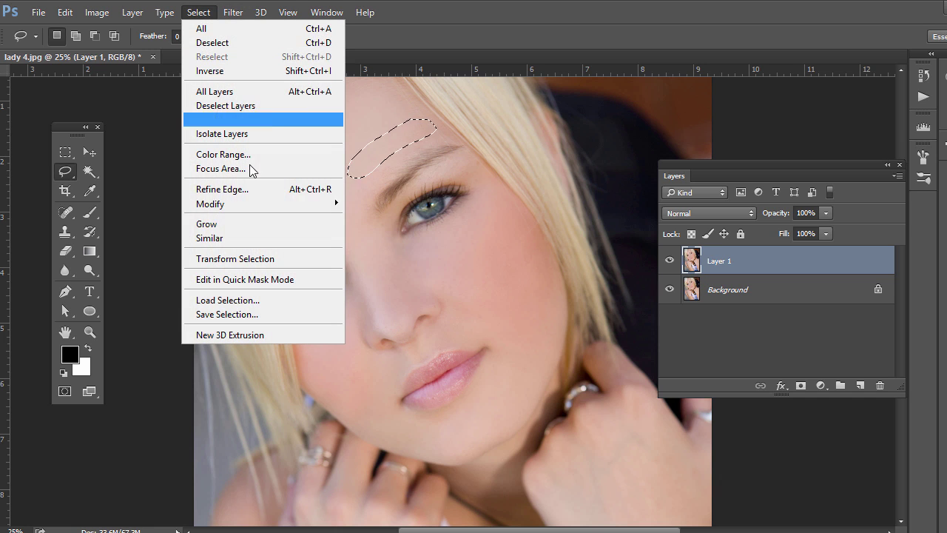
{"action": "mouse_move", "coordinate": [280, 201]}
{"action": "left_click", "coordinate": [379, 260]}
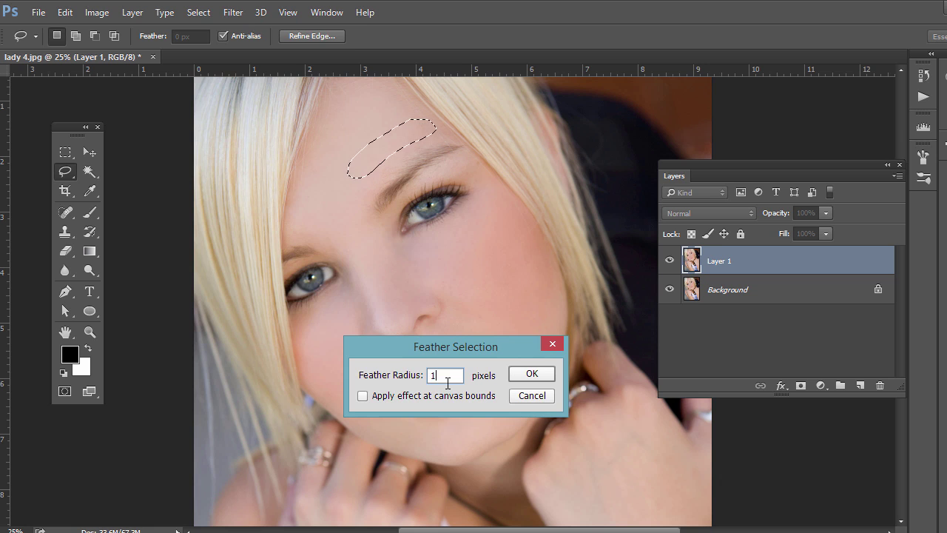
{"action": "type", "text": "10"}
{"action": "left_click", "coordinate": [531, 373]}
{"action": "mouse_move", "coordinate": [387, 152]}
{"action": "left_mouse_down"}
{"action": "mouse_move", "coordinate": [366, 152]}
{"action": "mouse_move", "coordinate": [385, 154]}
{"action": "mouse_move", "coordinate": [370, 170]}
{"action": "mouse_move", "coordinate": [384, 177]}
{"action": "left_mouse_up"}
{"action": "left_click", "coordinate": [89, 153]}
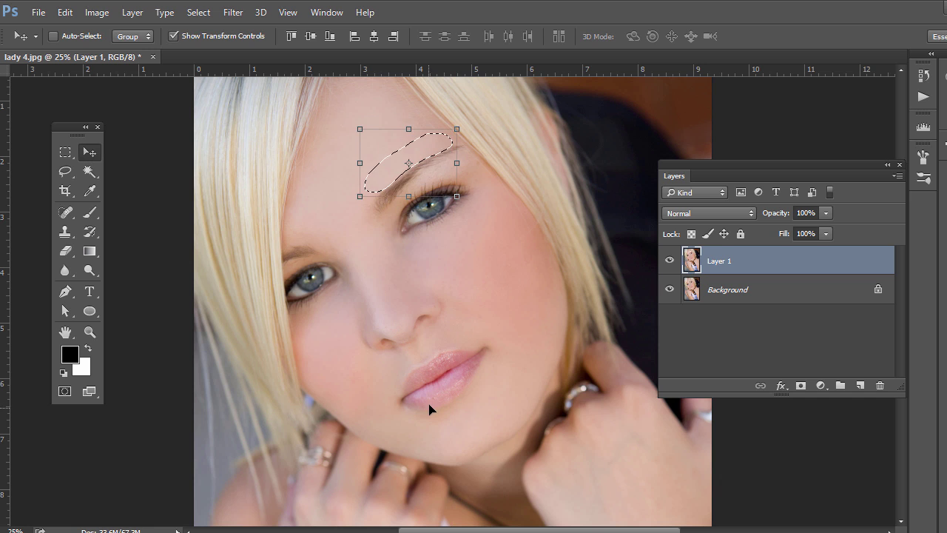
Step: Nudge the eyebrow patch slightly up and left, then deselect it
{"action": "key", "text": "shift+Left"}
{"action": "key", "text": "shift+Up"}
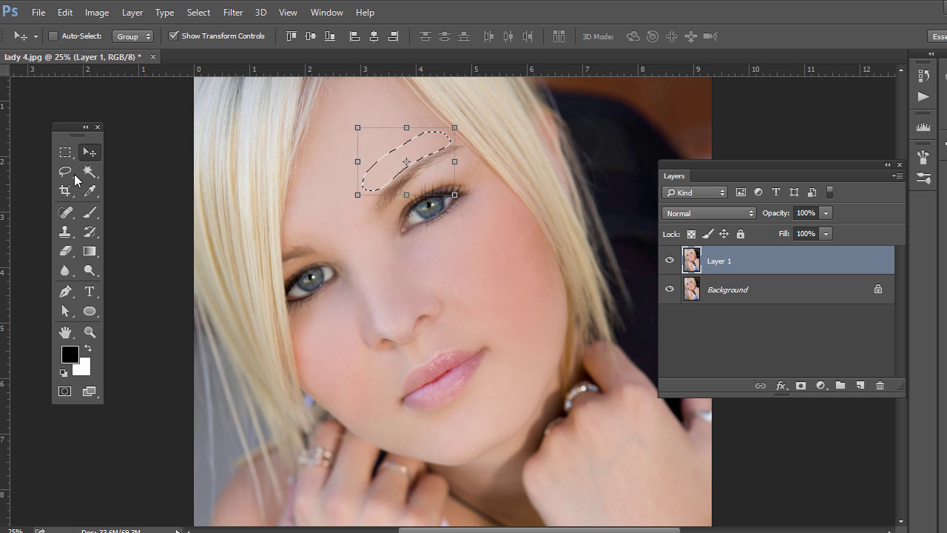
{"action": "left_click", "coordinate": [66, 153]}
{"action": "left_click", "coordinate": [428, 255]}
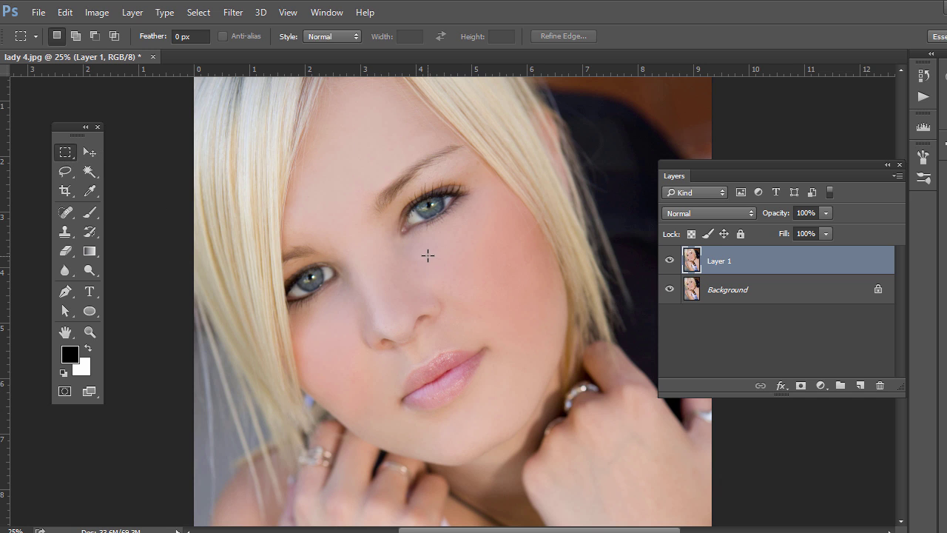
Step: Set Layer 1 opacity to 69%, compare it with the original, then delete it
{"action": "left_click", "coordinate": [826, 213]}
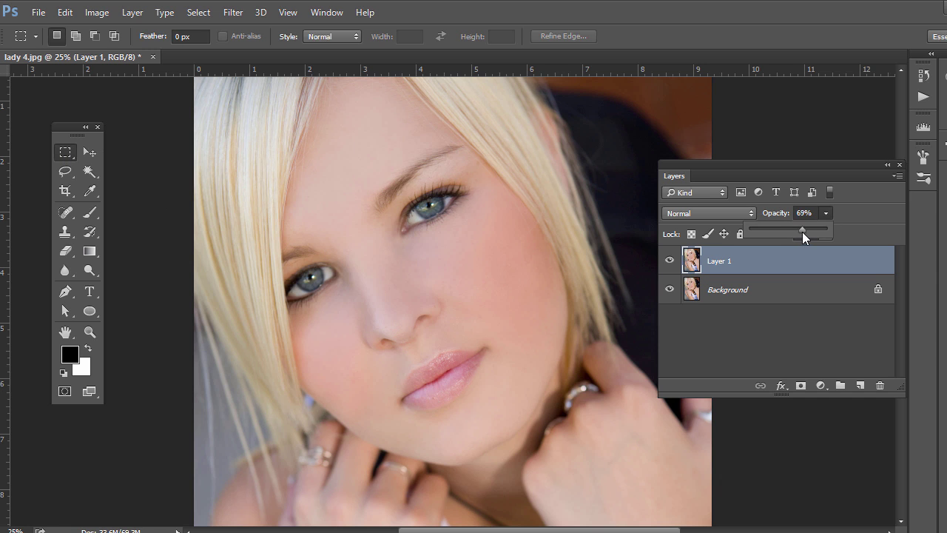
{"action": "left_click", "coordinate": [669, 261]}
{"action": "left_click", "coordinate": [667, 264]}
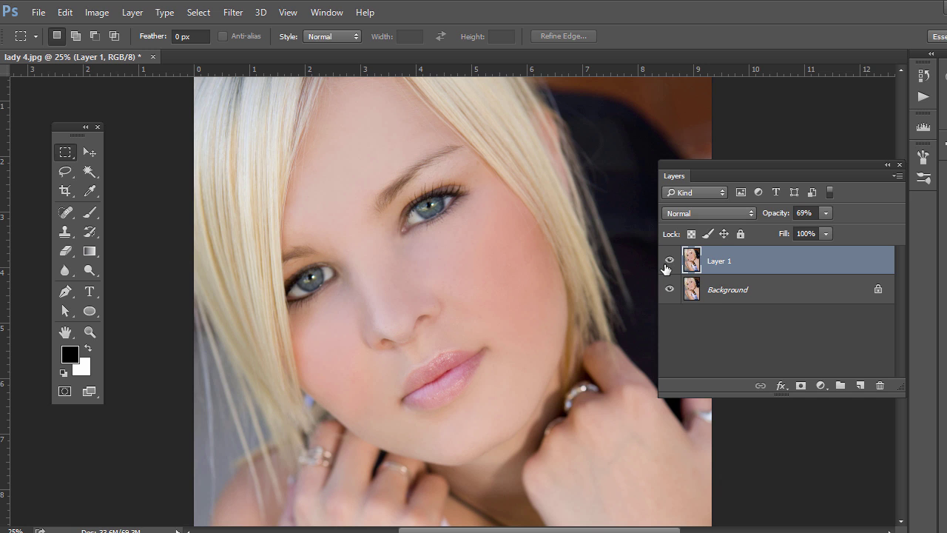
{"action": "left_click_drag", "start_coordinate": [695, 265], "coordinate": [881, 387]}
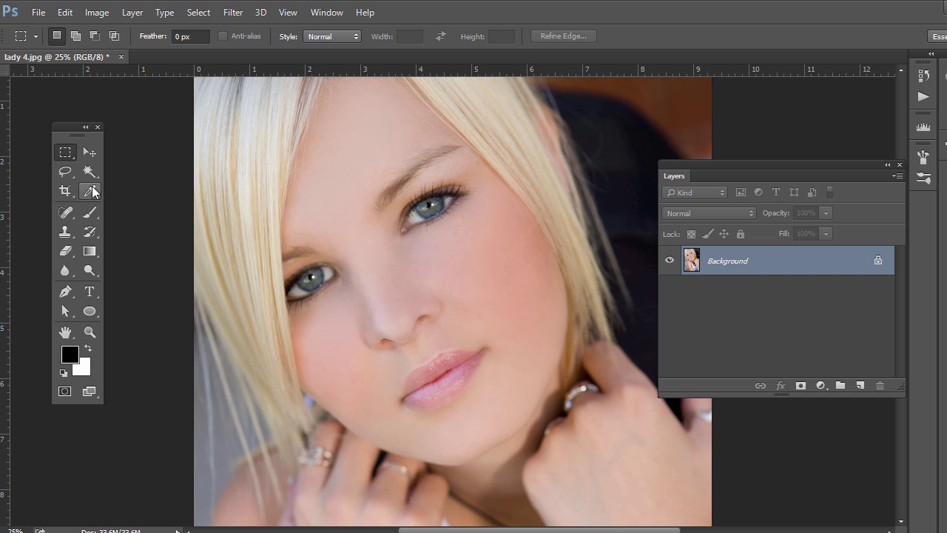
Step: Outline the upper eyebrow with the freehand Lasso
{"action": "left_click", "coordinate": [65, 171]}
{"action": "mouse_move", "coordinate": [423, 145]}
{"action": "left_mouse_down"}
{"action": "mouse_move", "coordinate": [380, 178]}
{"action": "mouse_move", "coordinate": [371, 209]}
{"action": "mouse_move", "coordinate": [383, 219]}
{"action": "mouse_move", "coordinate": [402, 205]}
{"action": "left_mouse_up"}
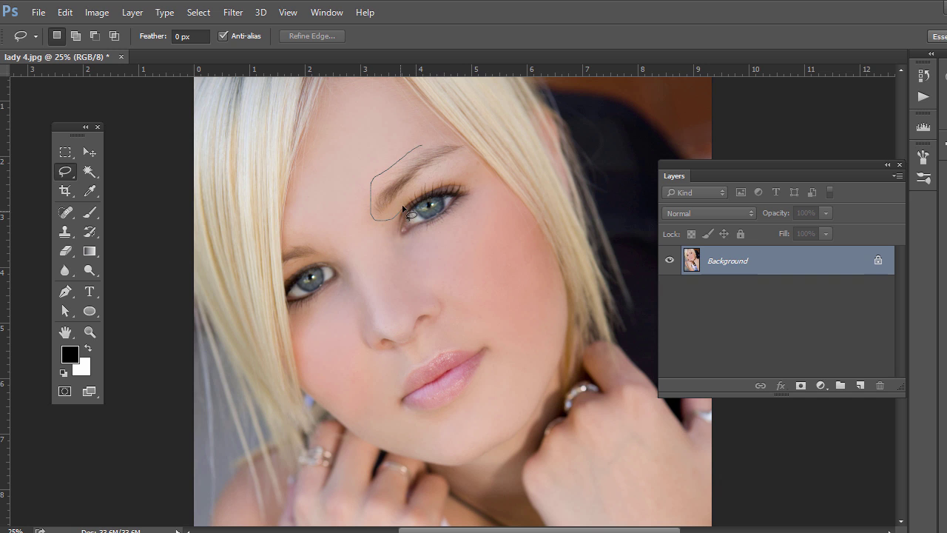
{"action": "mouse_move", "coordinate": [443, 176]}
{"action": "left_mouse_down"}
{"action": "mouse_move", "coordinate": [470, 151]}
{"action": "mouse_move", "coordinate": [445, 135]}
{"action": "mouse_move", "coordinate": [414, 148]}
{"action": "mouse_move", "coordinate": [420, 138]}
{"action": "left_mouse_up"}
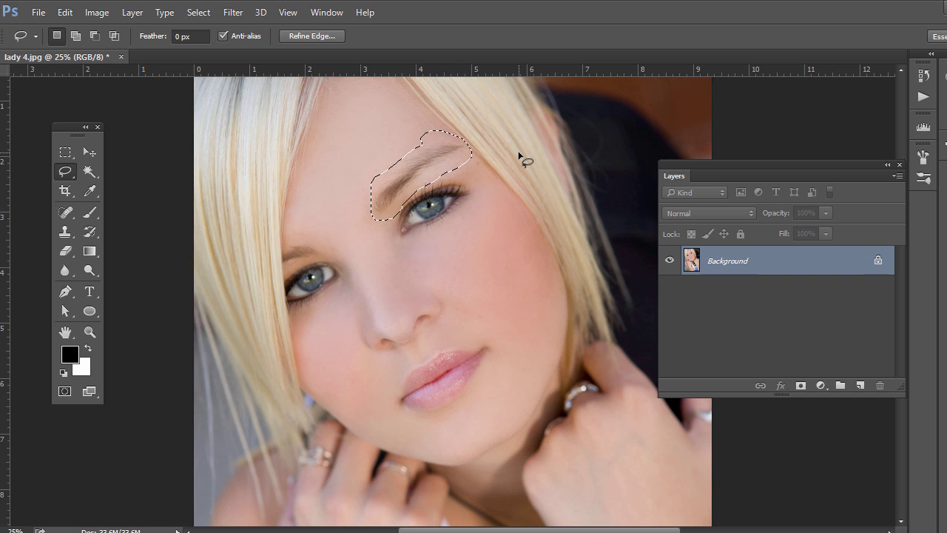
Step: Feather the eyebrow selection by 5 px and copy it onto Layer 1
{"action": "left_click", "coordinate": [198, 13]}
{"action": "mouse_move", "coordinate": [293, 211]}
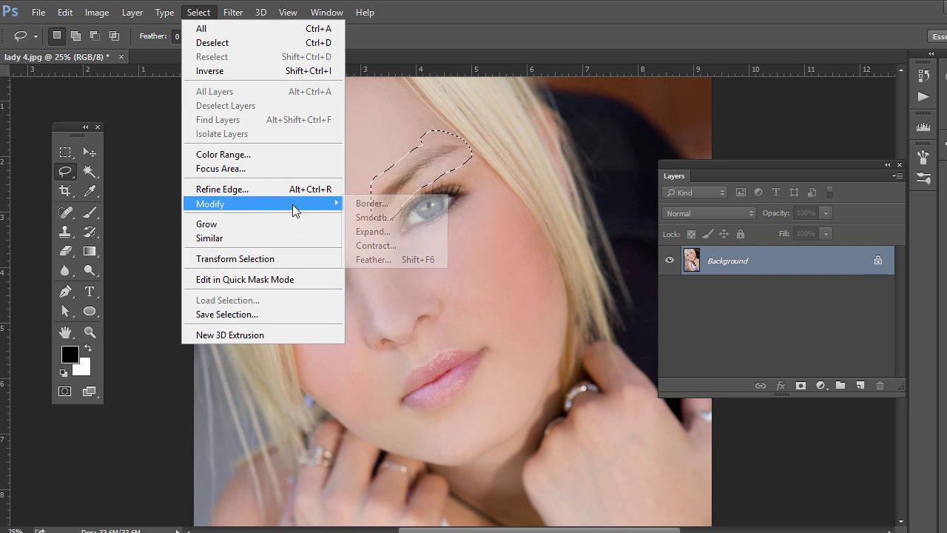
{"action": "left_click", "coordinate": [383, 260]}
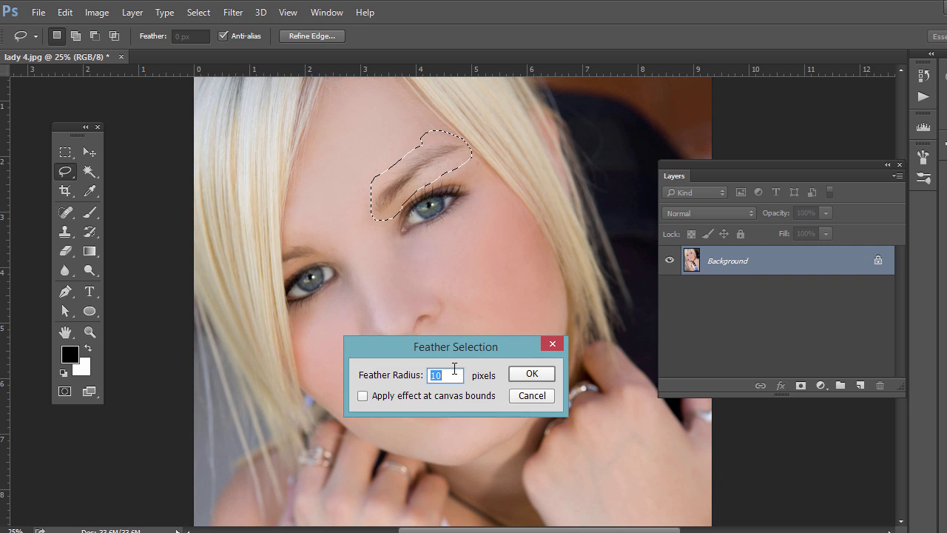
{"action": "type", "text": "5"}
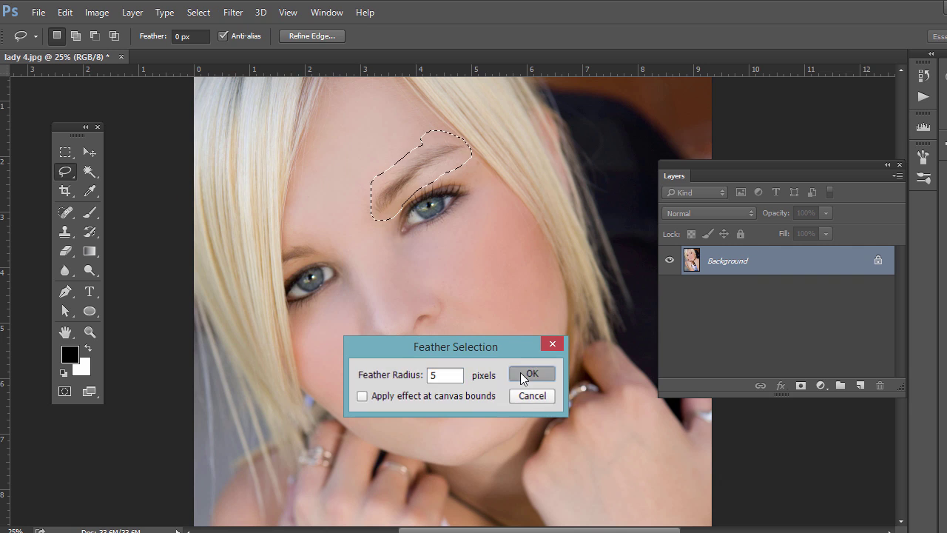
{"action": "left_click", "coordinate": [530, 374]}
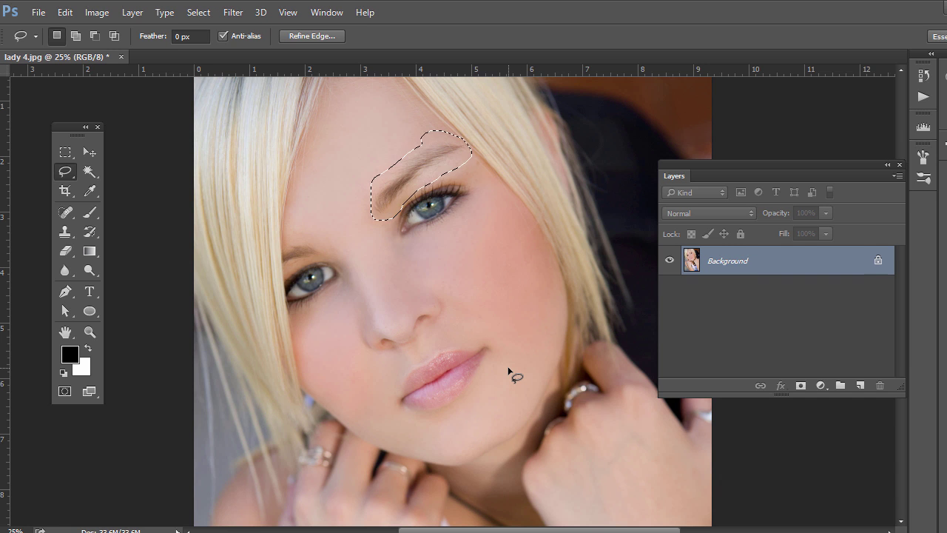
{"action": "key", "text": "ctrl+j"}
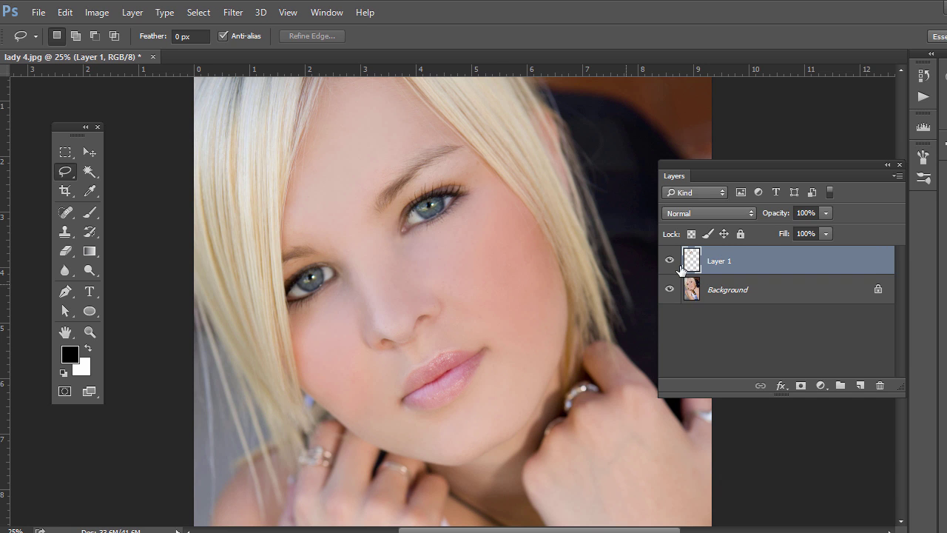
Step: Check the copied eyebrow, then Puppet Warp it, pinning the brow and dragging its outer end down
{"action": "left_click", "coordinate": [669, 290]}
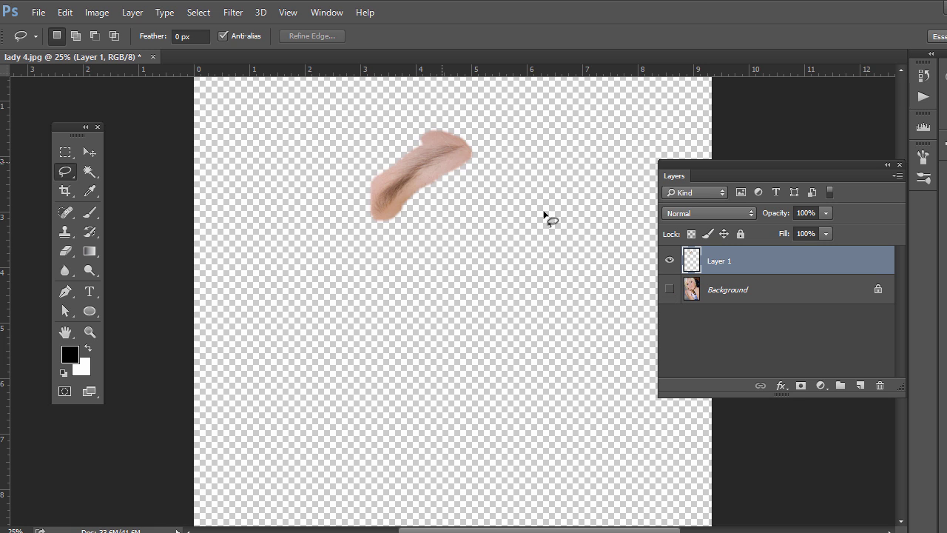
{"action": "left_click", "coordinate": [669, 291]}
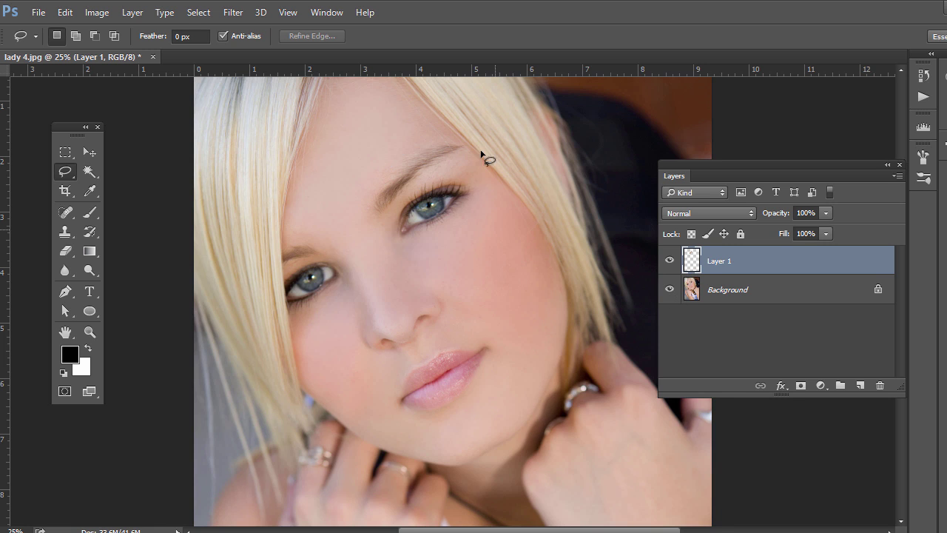
{"action": "left_click", "coordinate": [64, 13]}
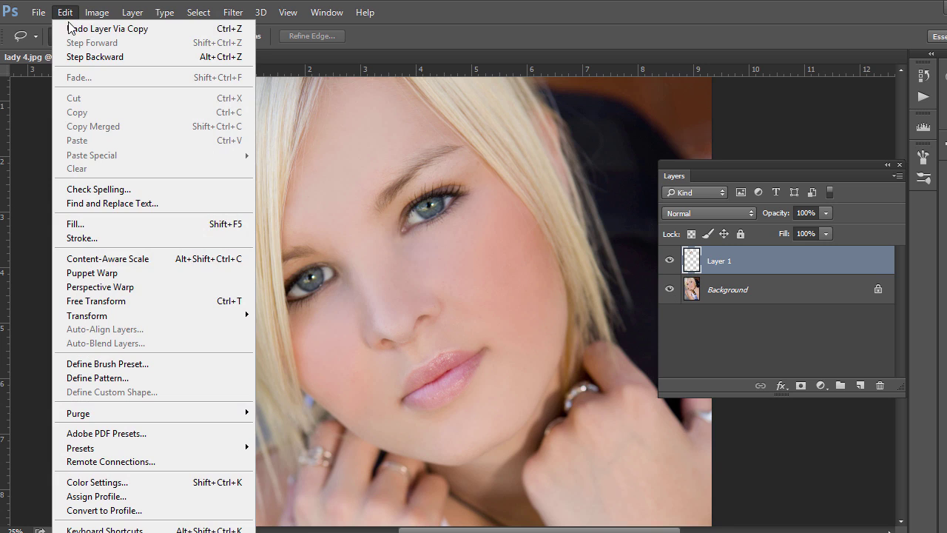
{"action": "left_click", "coordinate": [148, 273]}
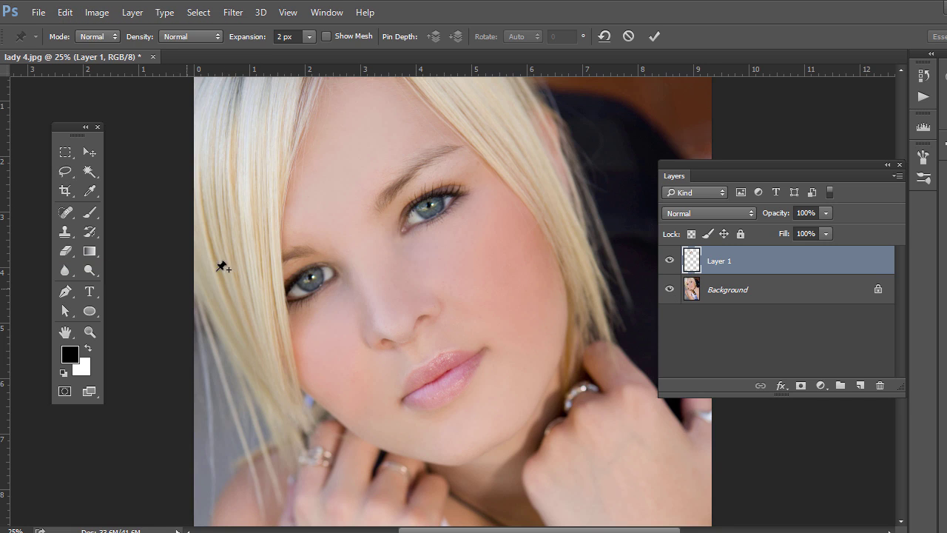
{"action": "left_click", "coordinate": [325, 38]}
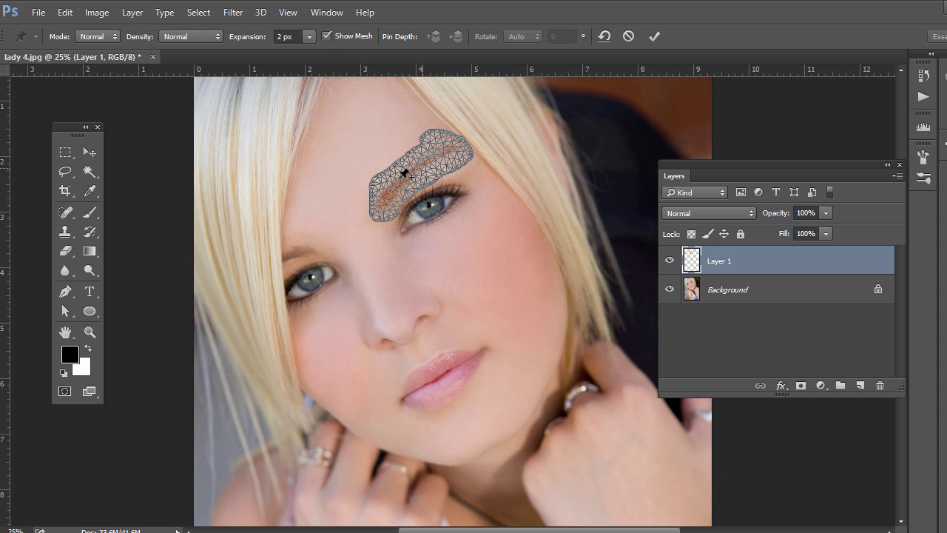
{"action": "left_click", "coordinate": [324, 36]}
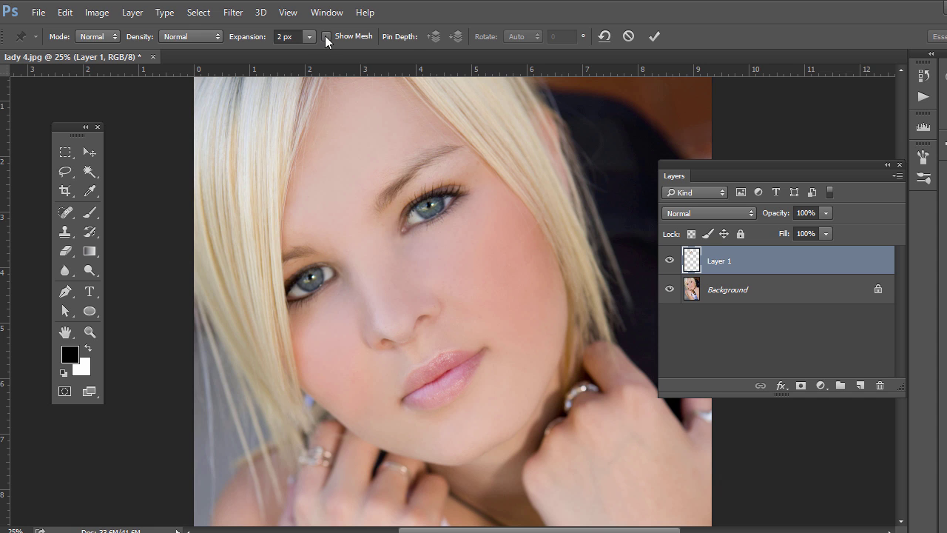
{"action": "left_click", "coordinate": [382, 202]}
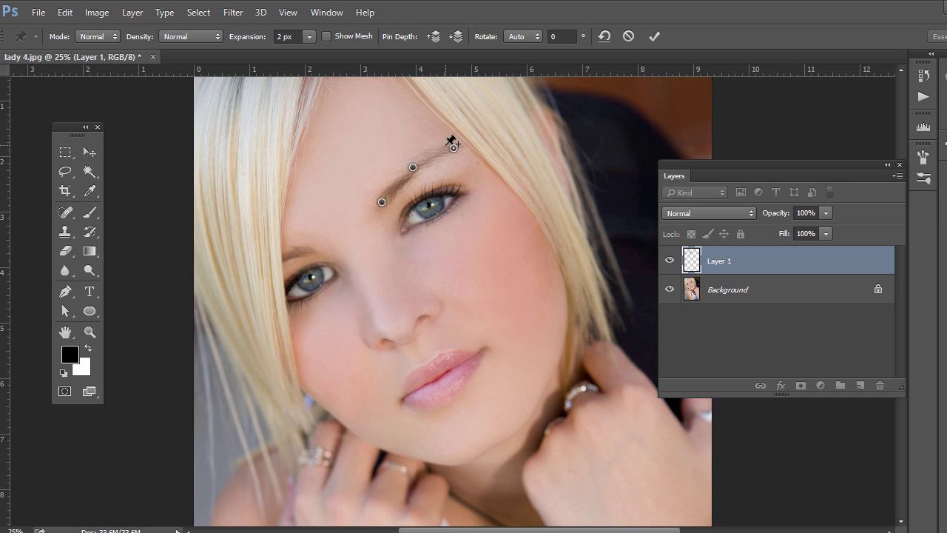
{"action": "mouse_move", "coordinate": [455, 147]}
{"action": "left_mouse_down"}
{"action": "mouse_move", "coordinate": [458, 162]}
{"action": "mouse_move", "coordinate": [374, 106]}
{"action": "mouse_move", "coordinate": [501, 187]}
{"action": "mouse_move", "coordinate": [349, 135]}
{"action": "mouse_move", "coordinate": [489, 185]}
{"action": "mouse_move", "coordinate": [420, 104]}
{"action": "mouse_move", "coordinate": [457, 172]}
{"action": "mouse_move", "coordinate": [423, 165]}
{"action": "mouse_move", "coordinate": [468, 155]}
{"action": "mouse_move", "coordinate": [374, 108]}
{"action": "mouse_move", "coordinate": [453, 156]}
{"action": "mouse_move", "coordinate": [356, 130]}
{"action": "mouse_move", "coordinate": [450, 165]}
{"action": "mouse_move", "coordinate": [356, 120]}
{"action": "mouse_move", "coordinate": [482, 182]}
{"action": "mouse_move", "coordinate": [426, 123]}
{"action": "mouse_move", "coordinate": [459, 162]}
{"action": "left_mouse_up"}
Step: Commit the Puppet Warp and add a layer mask to Layer 1, with black as the brush colour
{"action": "left_click", "coordinate": [654, 36]}
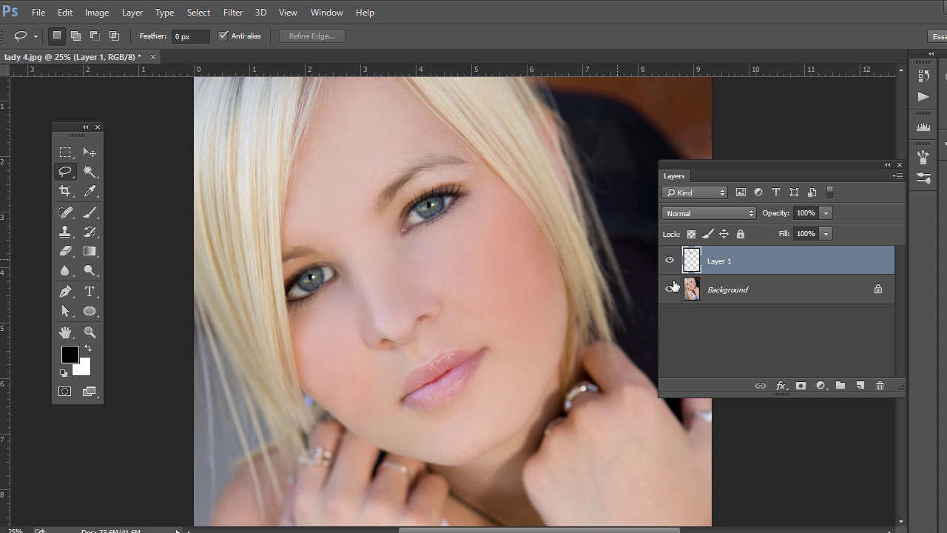
{"action": "left_click", "coordinate": [800, 385]}
{"action": "key", "text": "x"}
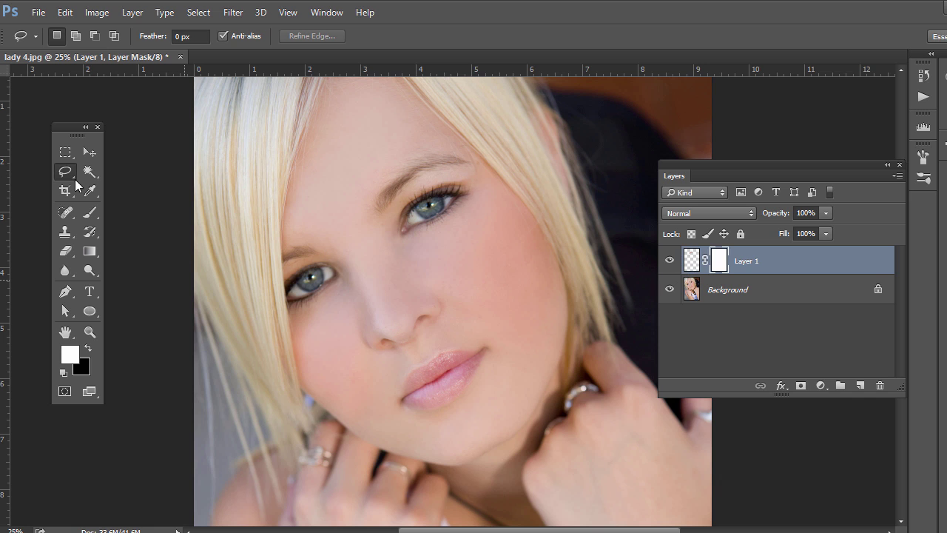
{"action": "key", "text": "b"}
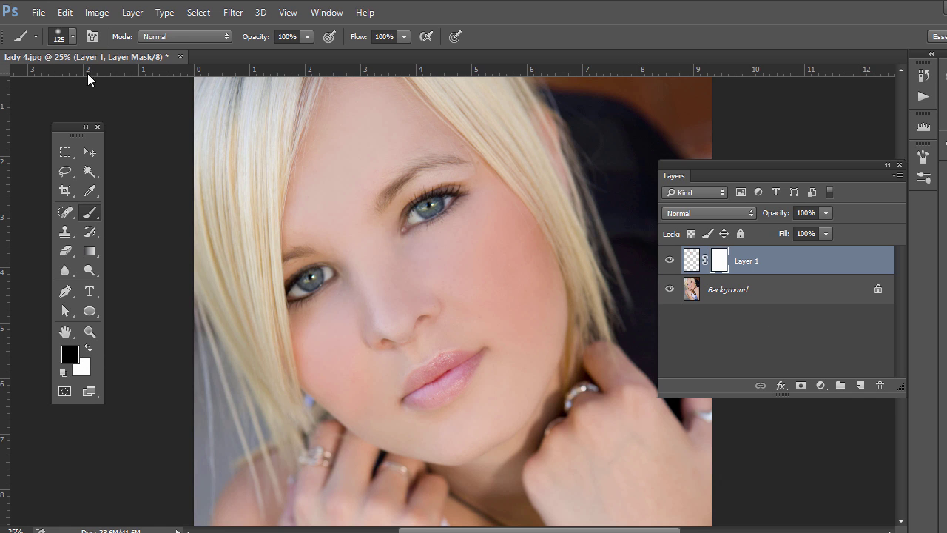
Step: Paint part of the warped brow out on the mask, then undo the stroke
{"action": "left_click", "coordinate": [71, 40]}
{"action": "left_click", "coordinate": [74, 36]}
{"action": "mouse_move", "coordinate": [456, 176]}
{"action": "left_mouse_down"}
{"action": "mouse_move", "coordinate": [481, 167]}
{"action": "mouse_move", "coordinate": [481, 154]}
{"action": "mouse_move", "coordinate": [443, 136]}
{"action": "left_mouse_up"}
{"action": "left_click", "coordinate": [65, 13]}
{"action": "left_click", "coordinate": [75, 32]}
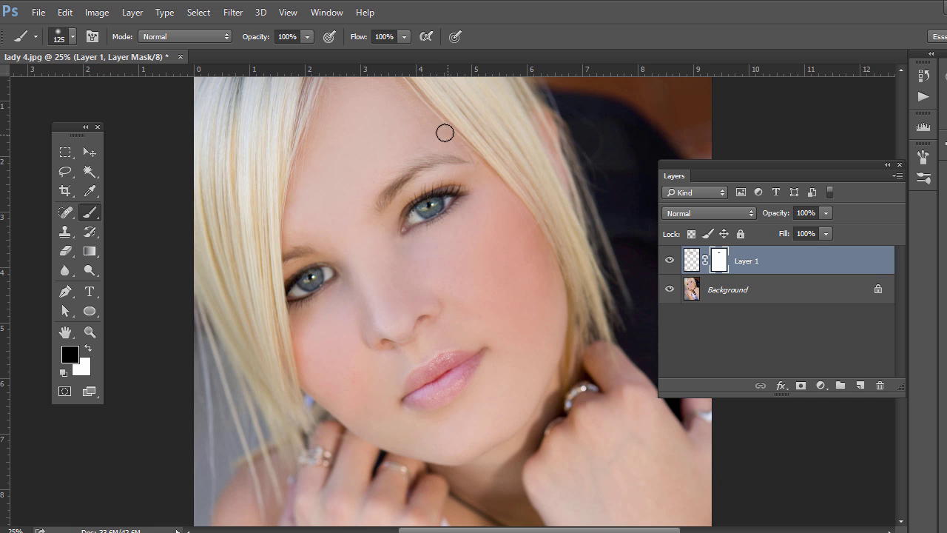
{"action": "left_click", "coordinate": [65, 212]}
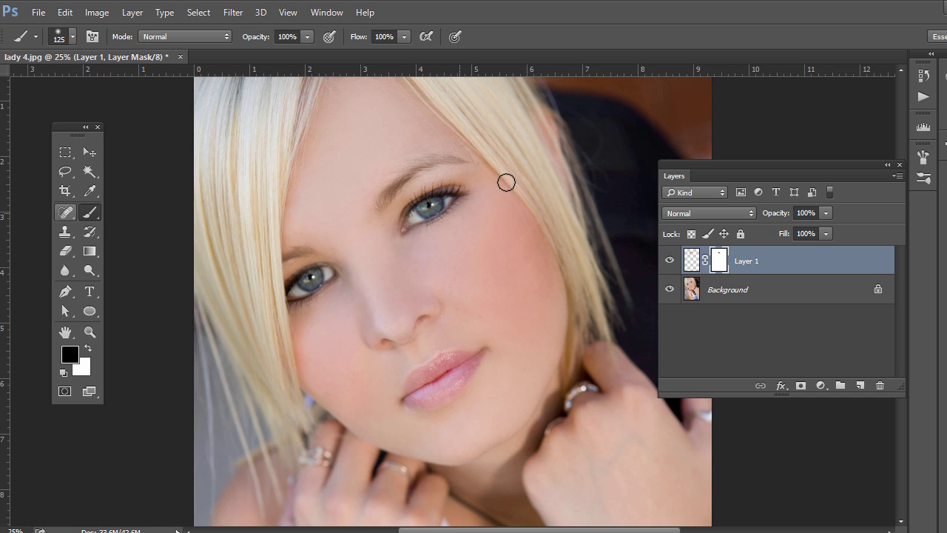
Step: Toggle Layer 1 off and on repeatedly to compare the reshaped brow with the original
{"action": "left_click", "coordinate": [670, 260]}
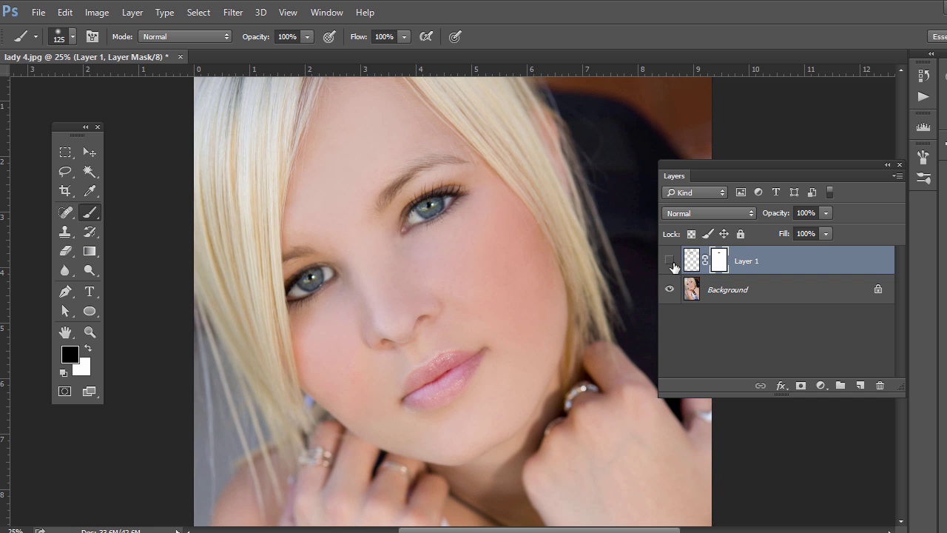
{"action": "left_click", "coordinate": [670, 261]}
{"action": "left_click", "coordinate": [670, 260]}
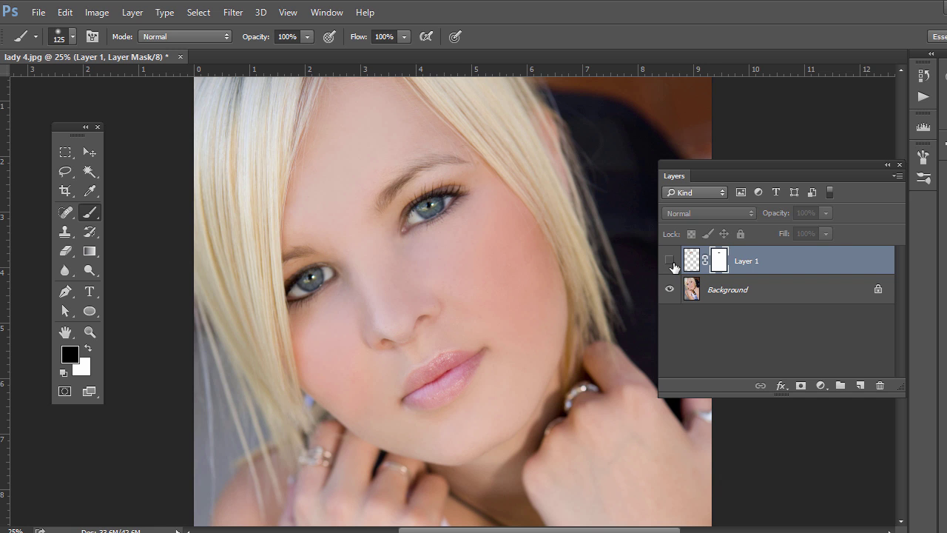
{"action": "left_click", "coordinate": [671, 261]}
{"action": "left_click", "coordinate": [670, 260]}
{"action": "left_click", "coordinate": [670, 260]}
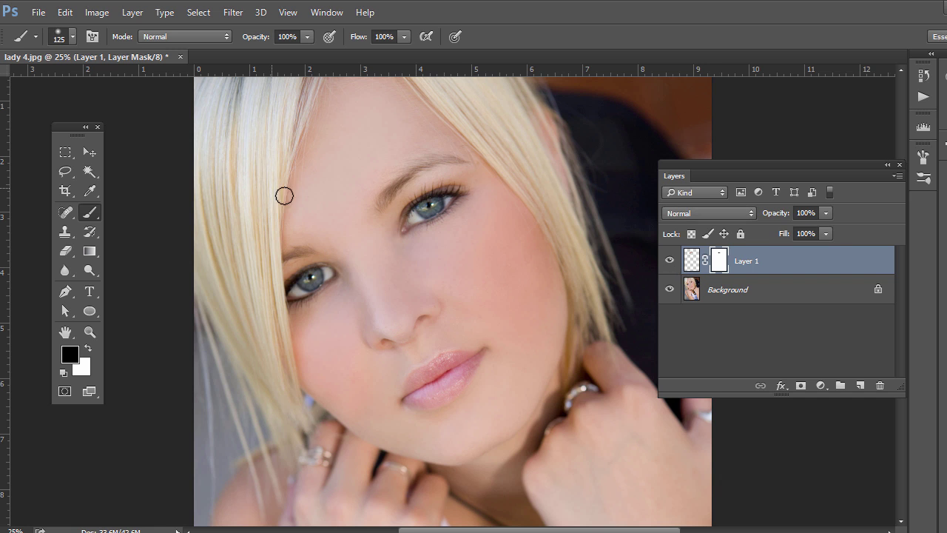